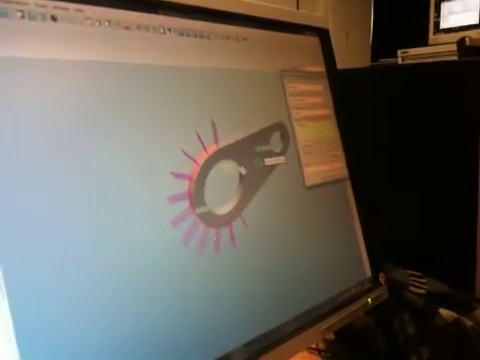
Confirm the 10 °C prescribed temperature, then define a second, steady-state thermal analysis in Analyses and Studies.
key(Return)
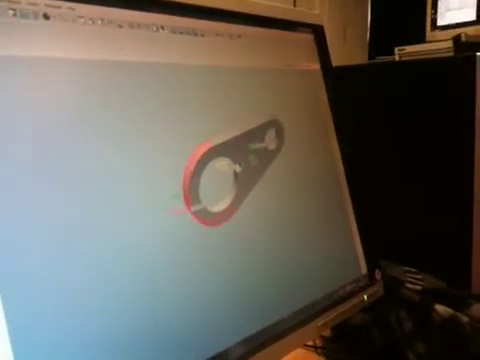
click(45, 6)
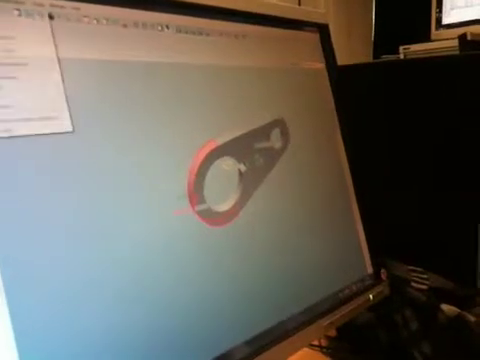
click(30, 120)
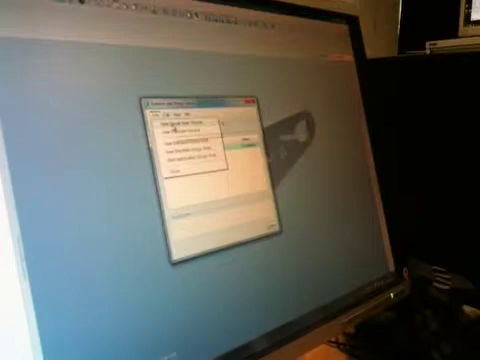
click(185, 123)
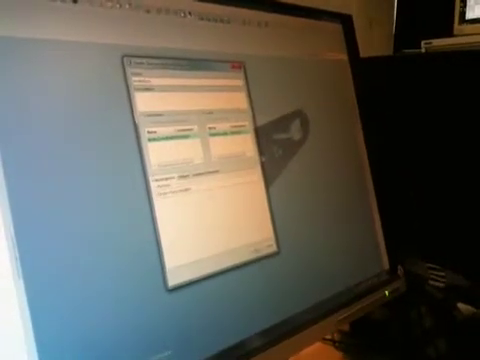
key(Return)
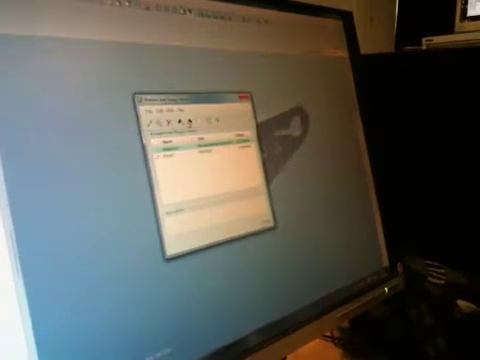